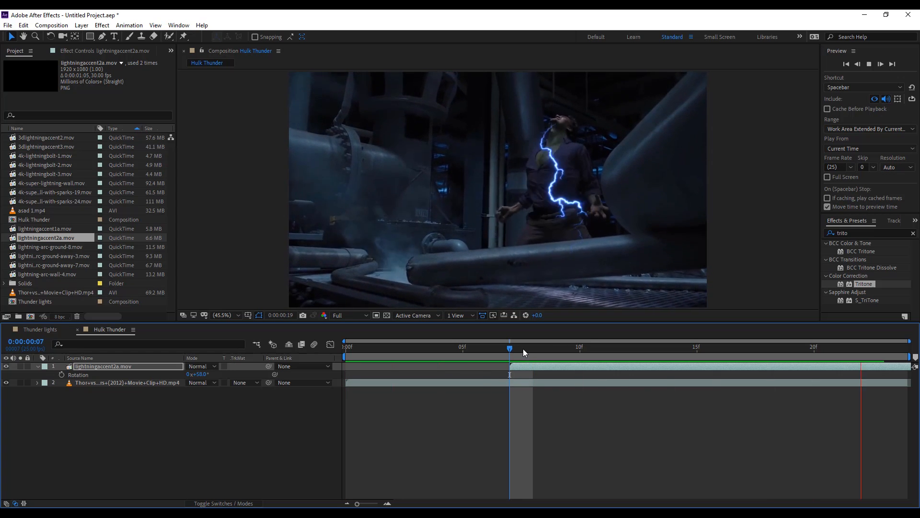
Step: Add 3dlightningaccent2.mov as the top layer in Hulk Thunder, scale it to 132%, and position it over Hulk's body
left_click(347, 352)
left_click_drag(44, 138, 158, 364)
left_click_drag(446, 357, 533, 353)
key("s")
left_click_drag(197, 377, 213, 377)
left_click_drag(520, 244, 548, 211)
Step: Animate the position of 3dlightningaccent2.mov with keyframes at frames 0, 3 and 5 to follow Hulk, and preview it
left_click_drag(498, 351, 313, 354)
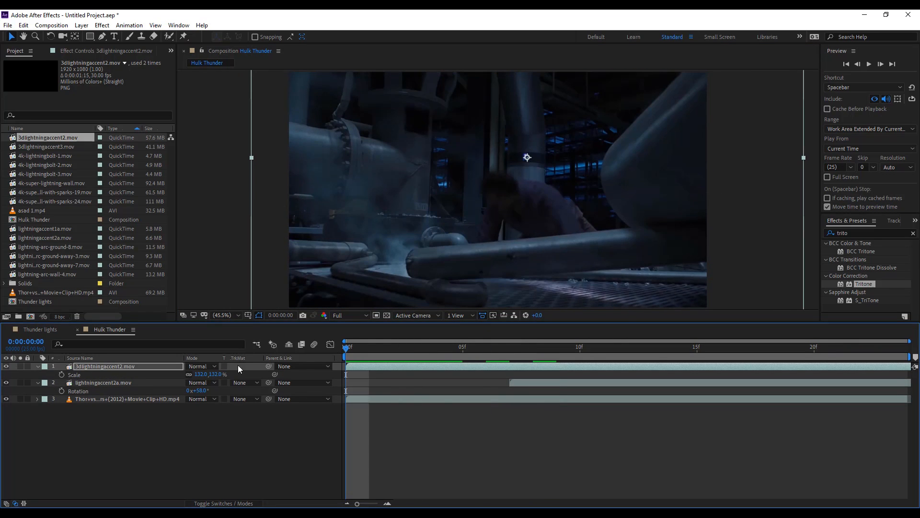
left_click_drag(540, 169, 535, 227)
left_click_drag(394, 351, 417, 352)
left_click_drag(532, 227, 528, 214)
left_click_drag(402, 353, 403, 356)
key("space")
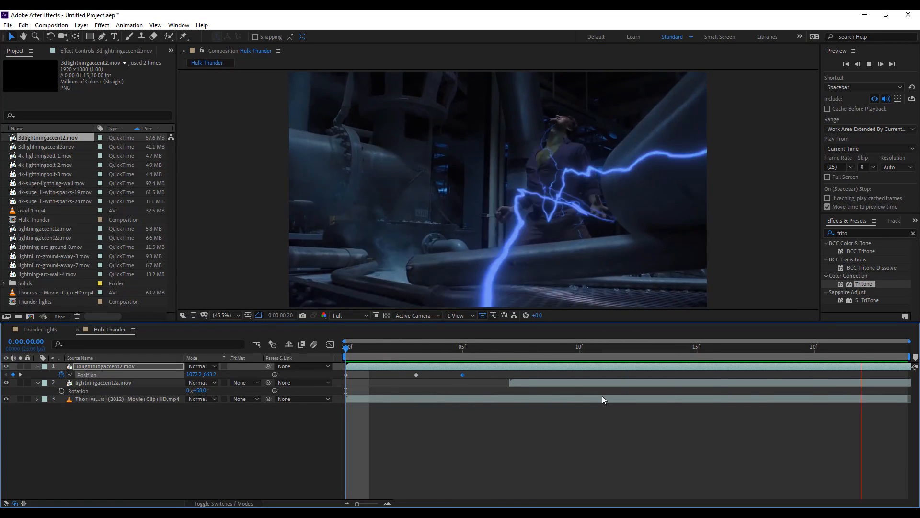
Step: Add lightning-arc-ground-8.mov above the movie clip starting at frame 10, and preview it with the other two lightning layers hidden
left_click(395, 412)
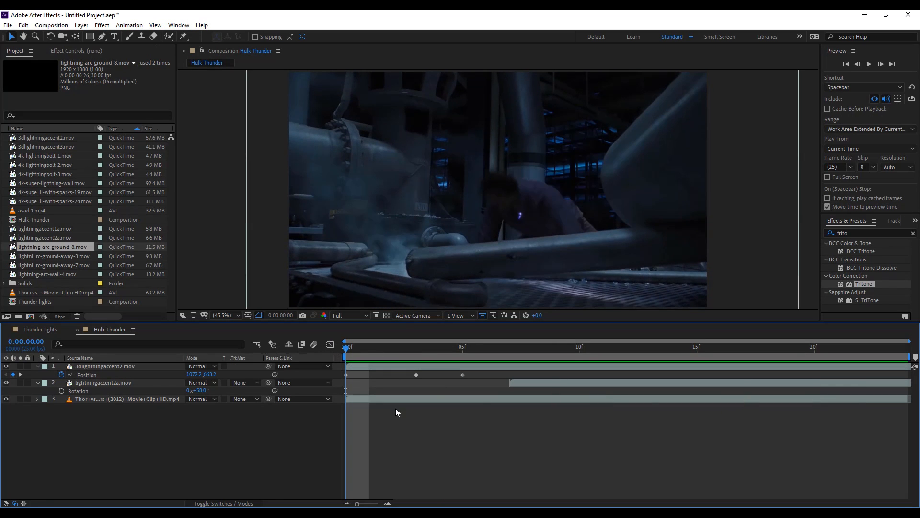
left_click_drag(78, 250, 125, 395)
left_click_drag(347, 351, 581, 352)
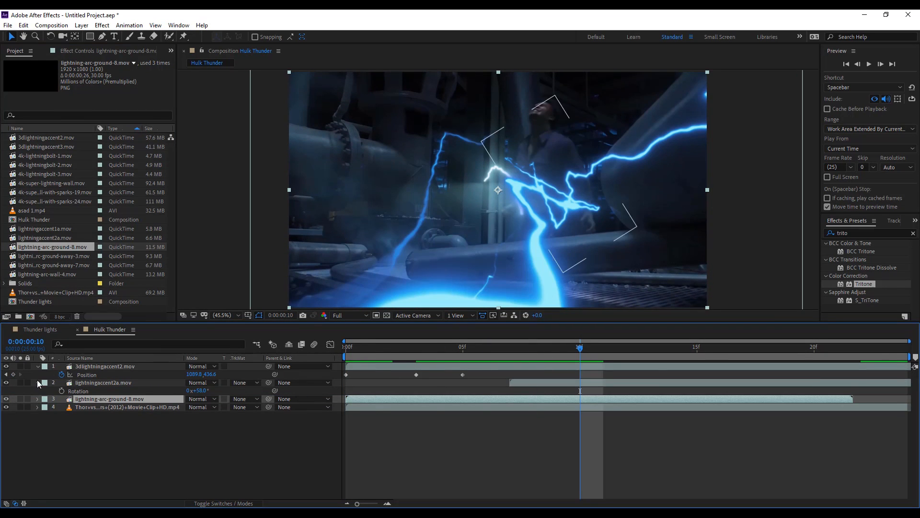
left_click(6, 366)
left_click(6, 382)
key("bracketleft")
key("space")
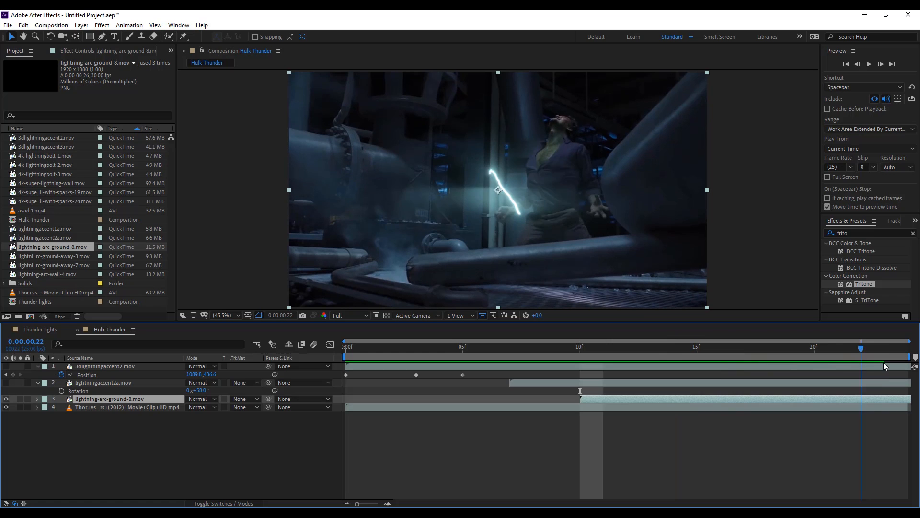
Step: Scale down lightning-arc-ground-8.mov and move it over Hulk's body
key("s")
left_click_drag(199, 407, 180, 407)
left_click_drag(511, 197, 606, 212)
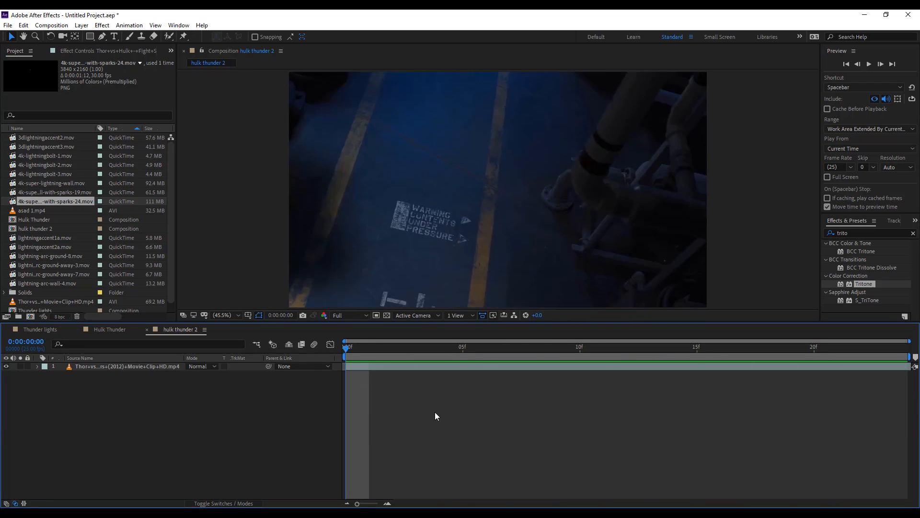
Step: In hulk thunder 2, place the lightning wall with sparks-24 clip between the movie clip and a duplicate of it
key("space")
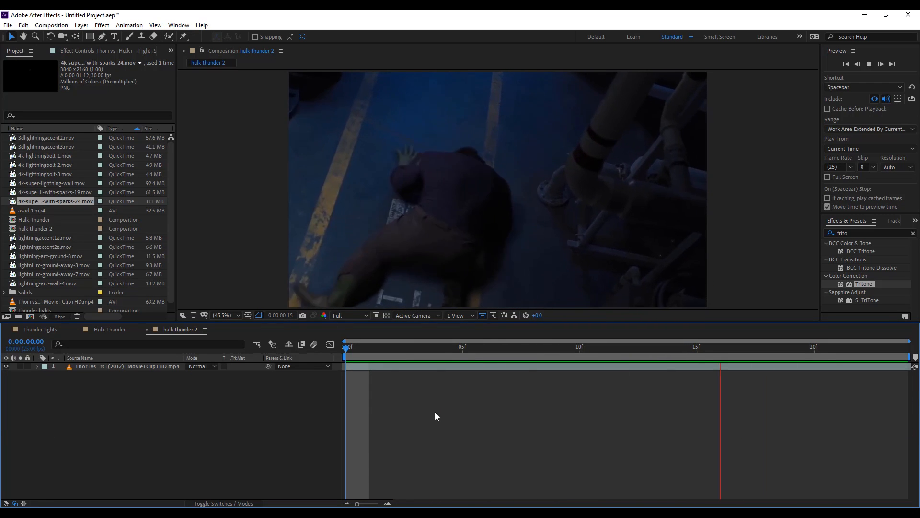
left_click_drag(55, 201, 129, 372)
left_click(120, 366)
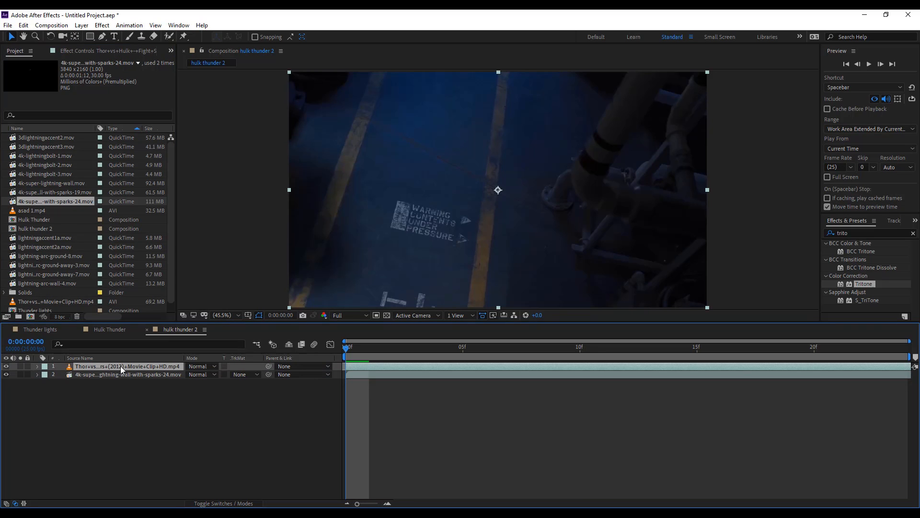
key("ctrl+d")
left_click_drag(114, 367, 115, 389)
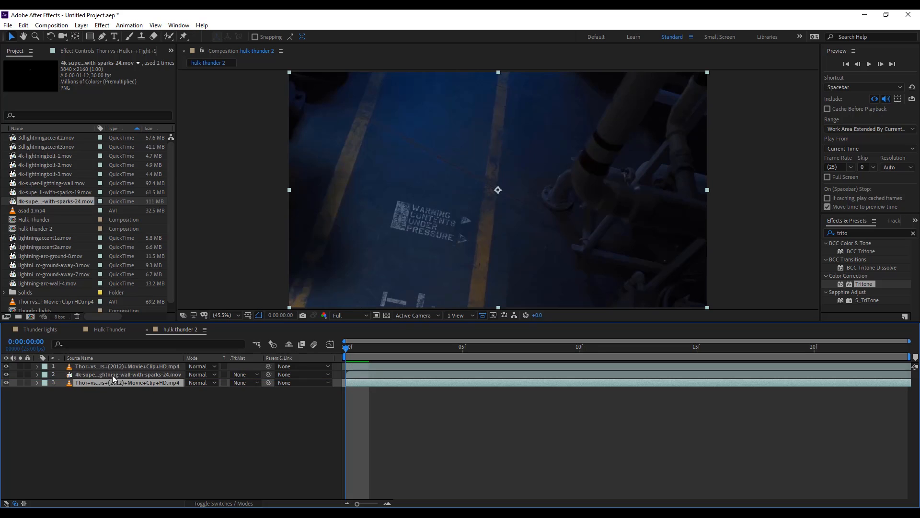
Step: On the top movie clip at frame 10, draw a closed Pen tool mask around Hulk's body
left_click(105, 367)
left_click_drag(347, 348, 580, 348)
left_click(102, 36)
left_click(349, 72)
left_click(394, 149)
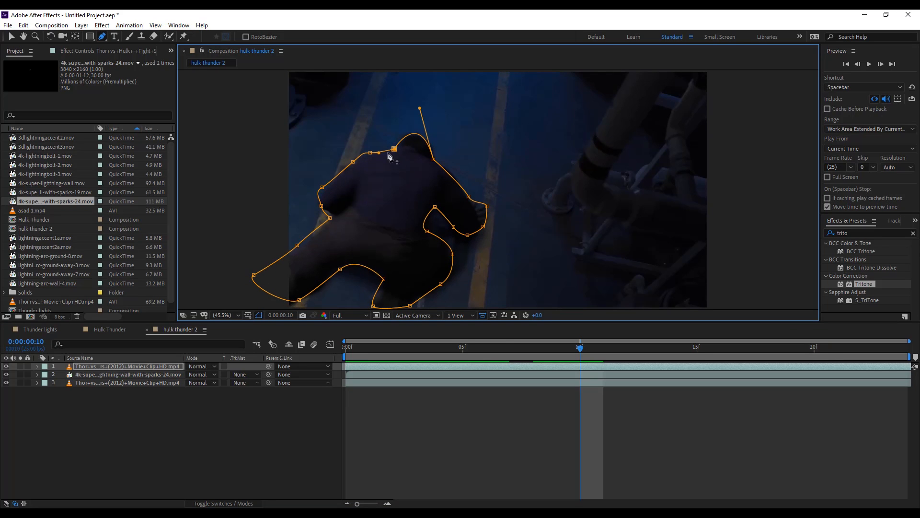
Step: Keyframe the mask path at frame 10 and shift the mask to match Hulk's body at frame 6
left_click(11, 36)
key("m")
left_click(70, 382)
left_click_drag(552, 345, 486, 347)
left_click(115, 424)
left_click(100, 383)
left_click_drag(434, 160, 375, 128)
left_click(401, 111)
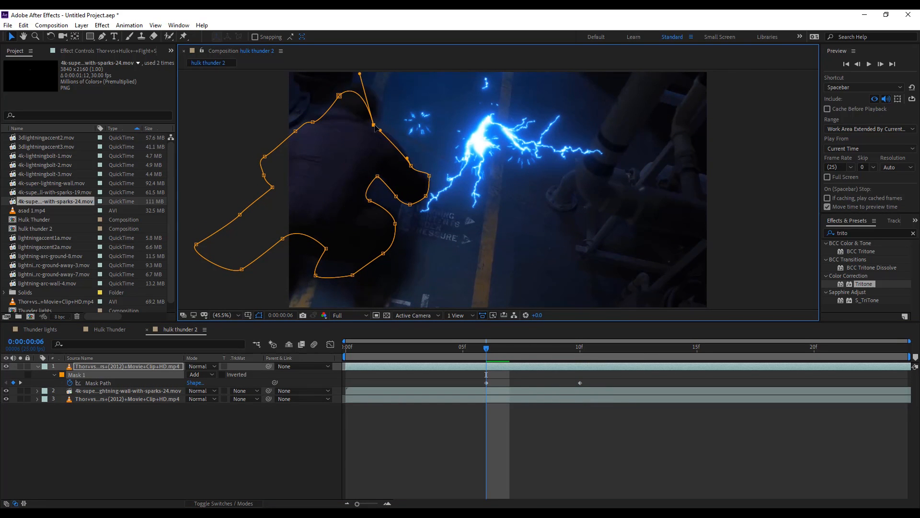
Step: Move and reshape the mask to fit Hulk's body at frames 9 and 15
left_click_drag(486, 353, 556, 355)
left_click(106, 393)
left_click(104, 383)
left_click_drag(418, 150, 433, 161)
left_click_drag(558, 351, 697, 349)
left_click_drag(433, 160, 479, 164)
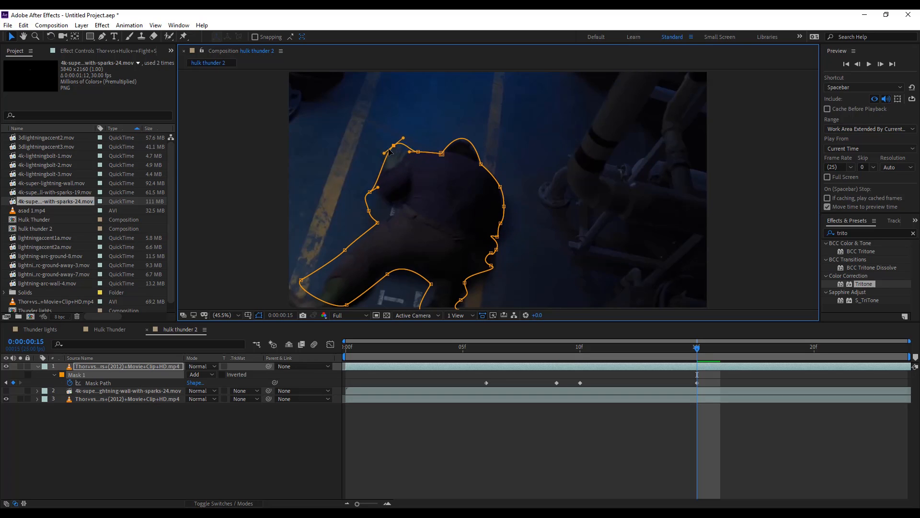
Step: Move the mask and adjust its points around Hulk's arm and legs at frame 20
left_click_drag(618, 349, 814, 348)
left_click_drag(480, 165, 495, 164)
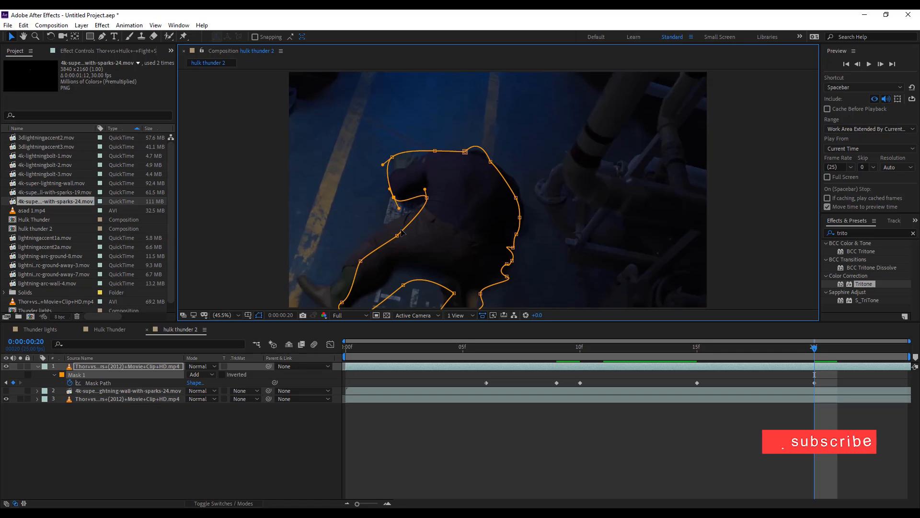
left_click_drag(404, 285, 394, 268)
left_click_drag(454, 294, 447, 285)
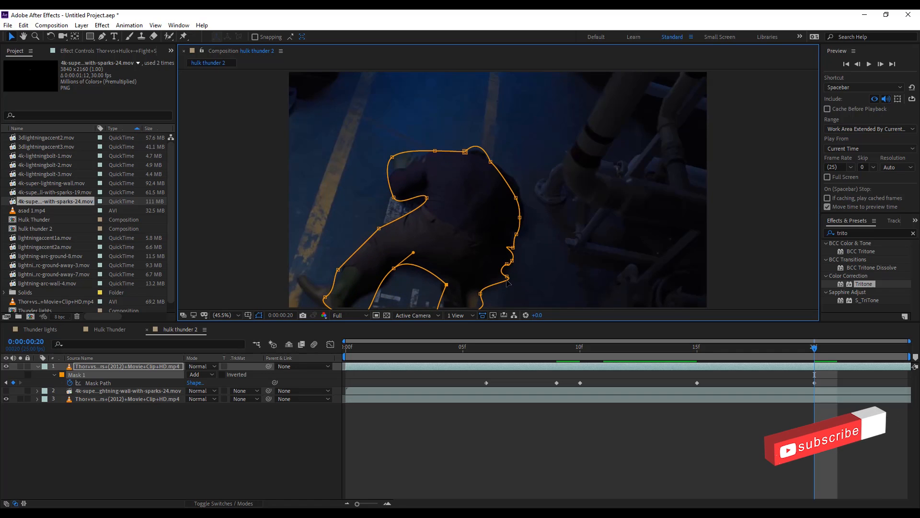
Step: Adjust the mask points around Hulk's arm and shoulders at frame 23
left_click_drag(814, 349, 884, 348)
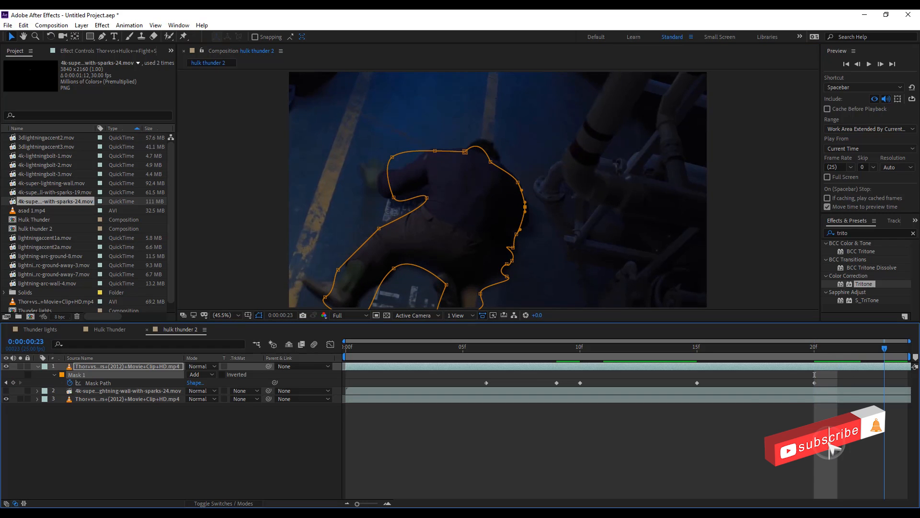
left_click_drag(393, 197, 367, 187)
left_click_drag(392, 157, 376, 171)
left_click_drag(435, 151, 439, 156)
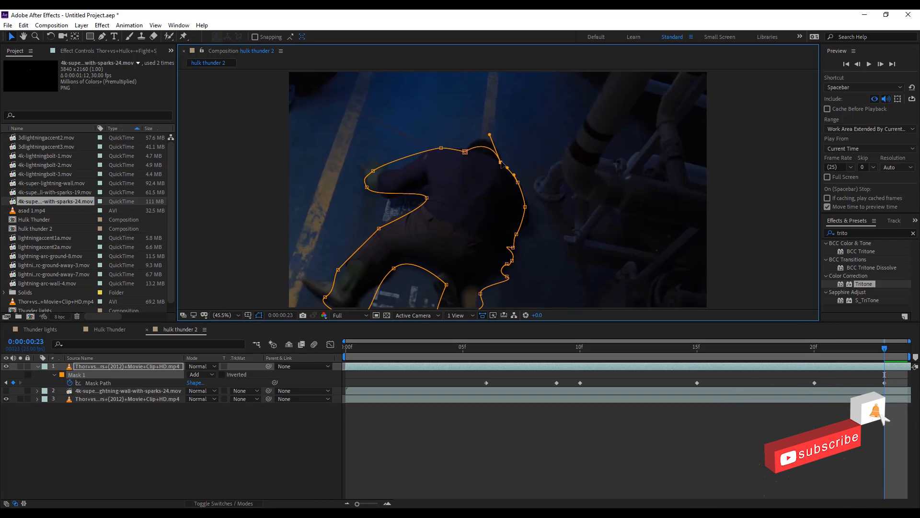
Step: Show the sparks-24 lightning layer, shift its start to frame 5, and place the lightning at Hulk's hand
left_click(6, 391)
left_click_drag(372, 350, 533, 361)
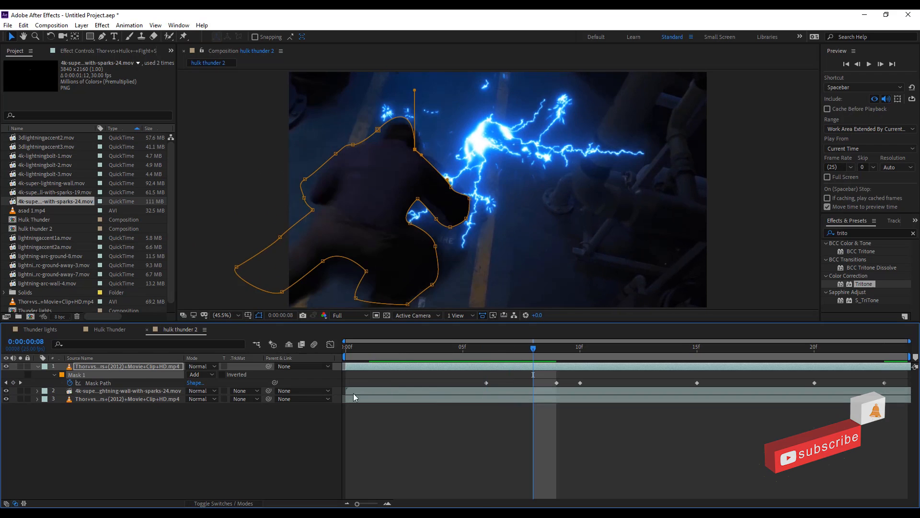
left_click_drag(353, 393, 470, 393)
left_click_drag(496, 136, 460, 196)
Step: Set the top clip's mask feather to 12 pixels and preview the composite from the first frame
left_click(487, 369)
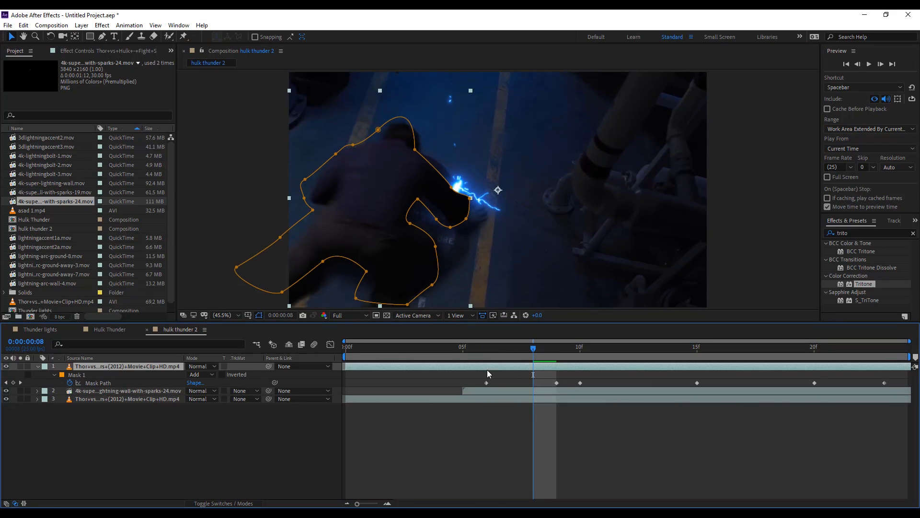
left_click_drag(526, 349, 345, 351)
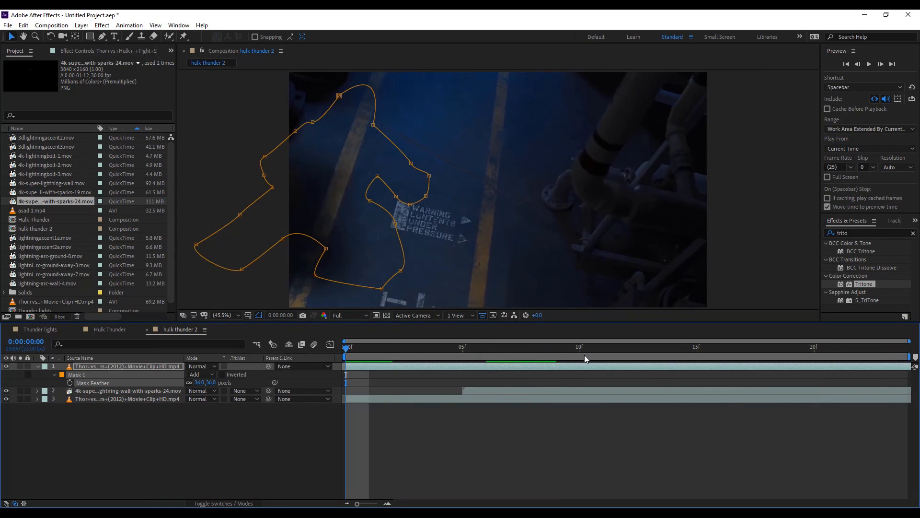
key("space")
left_click_drag(663, 353, 696, 353)
left_click_drag(199, 383, 188, 383)
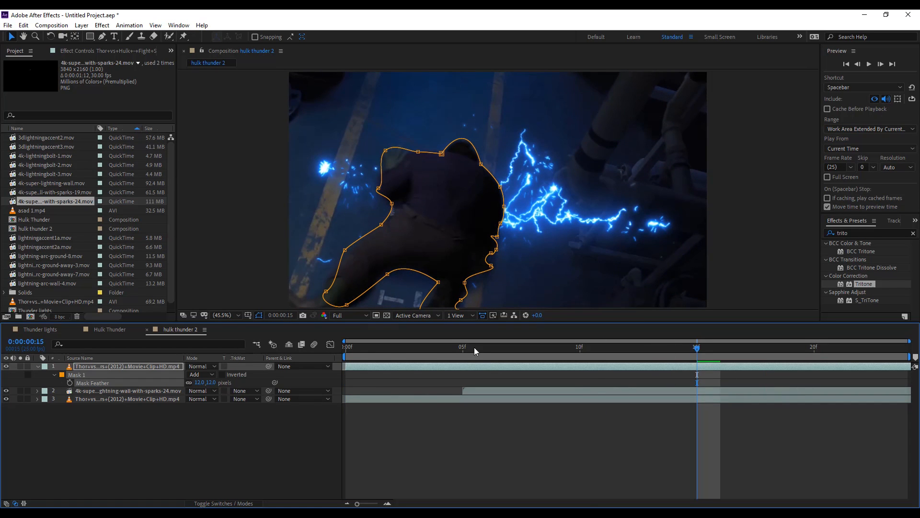
key("Home")
key("space")
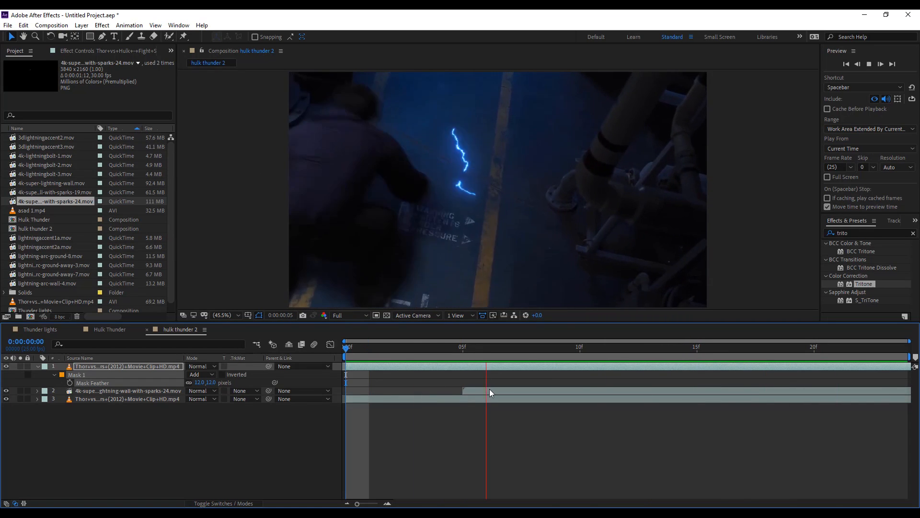
Step: Import asad 1.mp4 from the Demo video folder
key("ctrl+i")
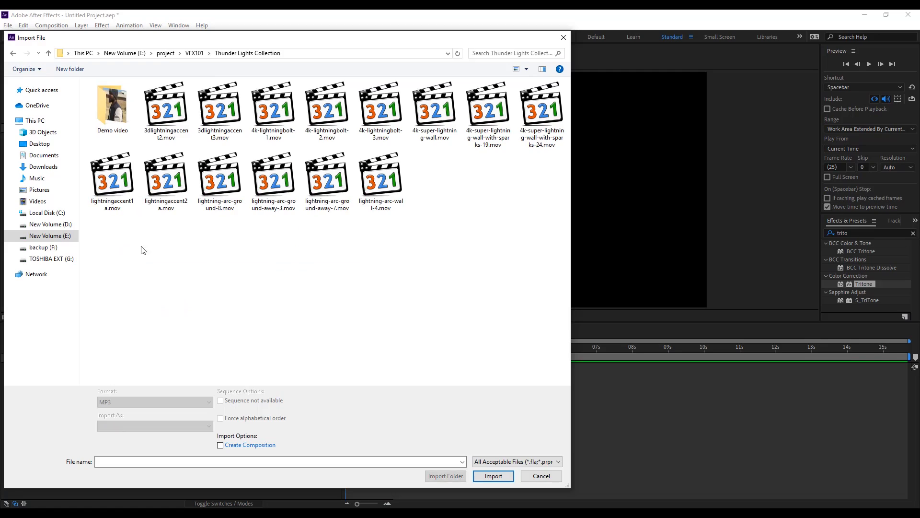
double_click(115, 127)
double_click(115, 105)
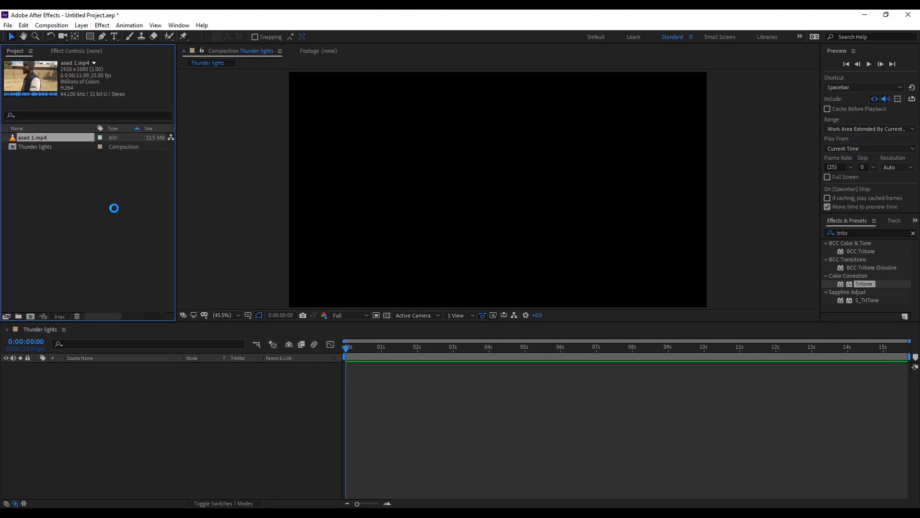
Step: Add asad 1.mp4 to the Thunder lights composition and trim it from 0:00:02:04 to 0:00:06:04 of its source
left_click_drag(42, 139, 303, 294)
double_click(383, 368)
left_click_drag(496, 299, 470, 301)
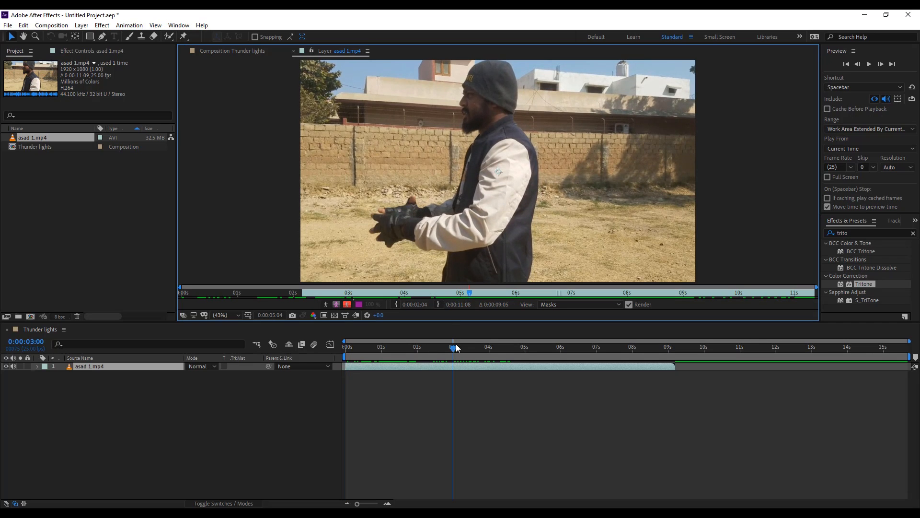
left_click(489, 349)
left_click(437, 305)
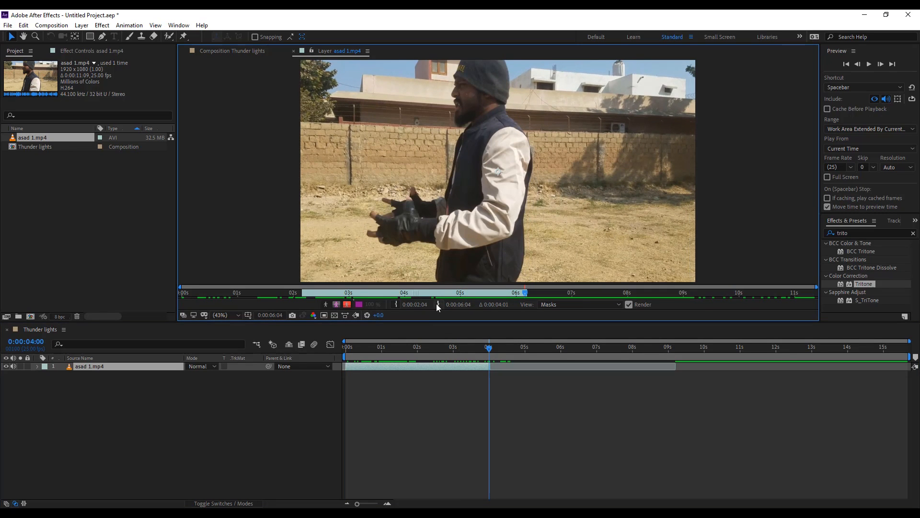
left_click(293, 51)
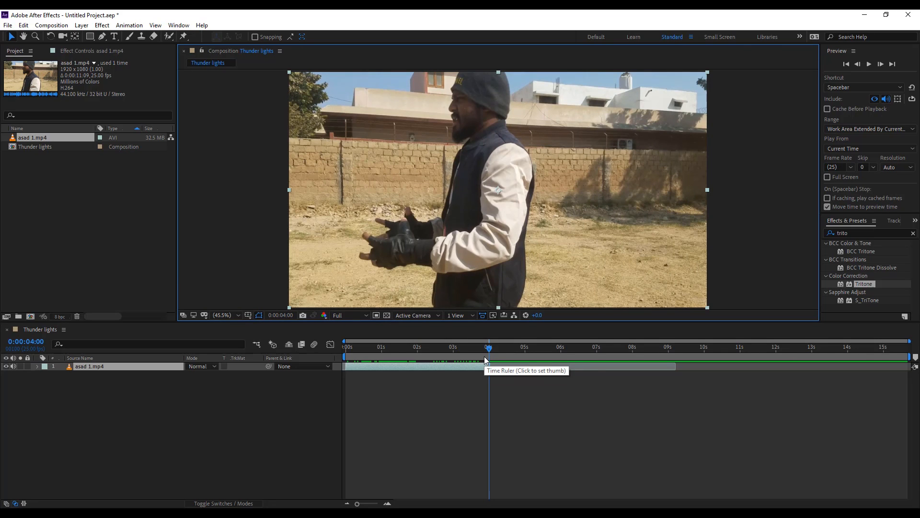
Step: Set the Thunder lights composition's duration to 4 seconds
key("ctrl+k")
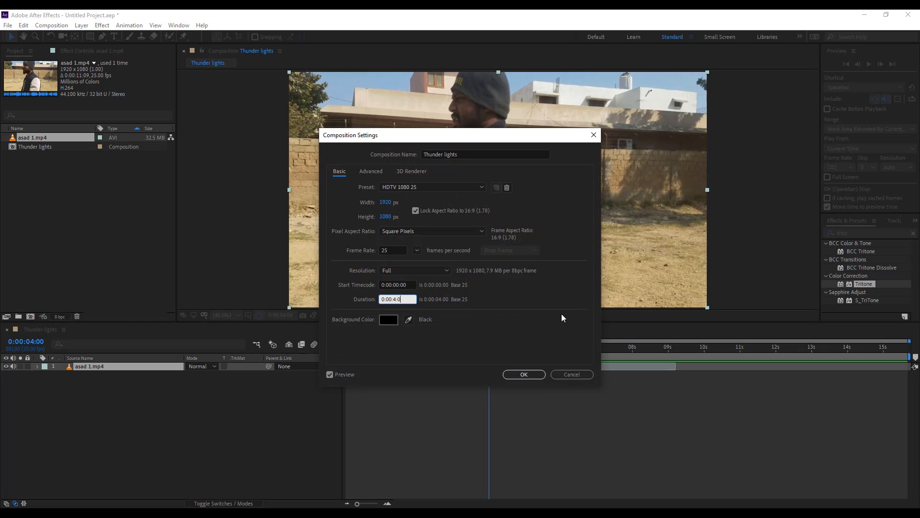
key("Return")
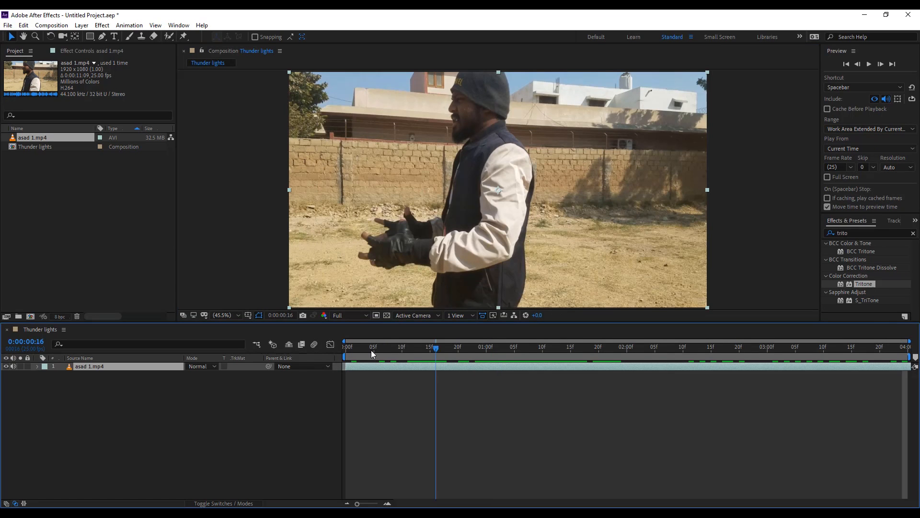
Step: Import 3dlightningaccent2.mov, place it above asad 1.mp4, and mute the footage's audio
double_click(77, 235)
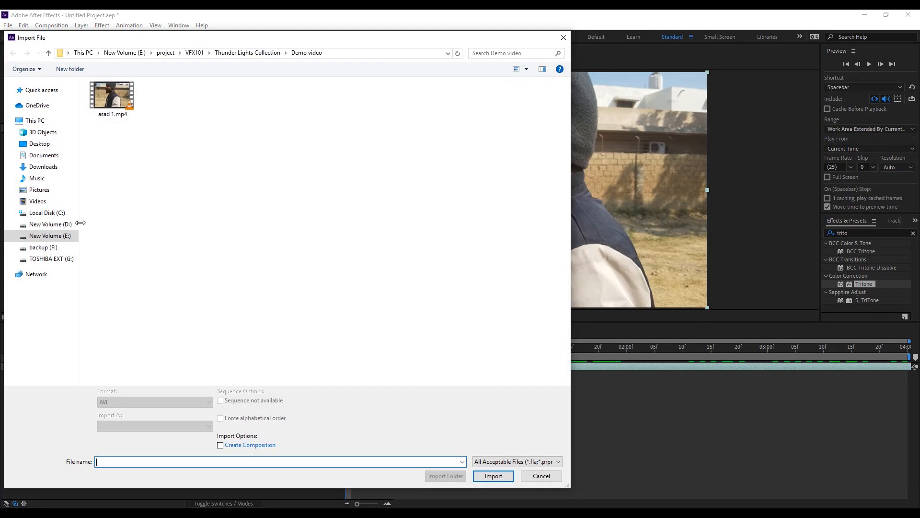
key("alt+Up")
double_click(175, 135)
left_click_drag(60, 138, 148, 366)
left_click(14, 374)
Step: Scale 3dlightningaccent2.mov to 112%, shift its start to about 0:00:01:01, and move it onto the man's hands
left_click_drag(346, 349, 509, 349)
key("s")
left_click_drag(201, 375, 207, 375)
left_click_drag(499, 190, 563, 189)
left_click_drag(416, 366, 562, 366)
left_click_drag(562, 189, 445, 253)
left_click_drag(490, 349, 346, 352)
Step: Import 3dlightningaccent3.mov, add it as the top layer from the first frame, and flip it horizontally behind the man
double_click(82, 195)
double_click(191, 179)
left_click_drag(52, 148, 121, 367)
left_click_drag(346, 348, 424, 350)
left_click_drag(289, 189, 711, 213)
left_click_drag(561, 171, 616, 168)
left_click_drag(425, 347, 344, 349)
Step: Import 4k-lightningbolt-1.mov, add it as the top layer starting at about frame 3, and position the bolt over the man
double_click(91, 263)
double_click(244, 179)
left_click_drag(48, 156, 127, 366)
left_click_drag(346, 348, 382, 345)
left_click_drag(503, 139, 569, 271)
left_click_drag(357, 366, 374, 367)
left_click_drag(357, 348, 386, 350)
Step: Import 4k-lightningbolt-2.mov, add it as the top layer starting at about frame 6, and position the bolt over the man
double_click(91, 262)
double_click(380, 108)
left_click_drag(60, 164, 127, 365)
left_click_drag(352, 367, 385, 371)
left_click_drag(489, 98, 572, 271)
left_click_drag(385, 347, 397, 351)
left_click_drag(551, 249, 519, 230)
Step: Import the remaining clips from 4k-lightningbolt-3.mov to lightning-arc-wall-4.mov, and add 4k-lightningbolt-3.mov as the top layer starting at frame 9
double_click(82, 239)
left_click(382, 107)
left_click(382, 204, "shift")
left_click(493, 476)
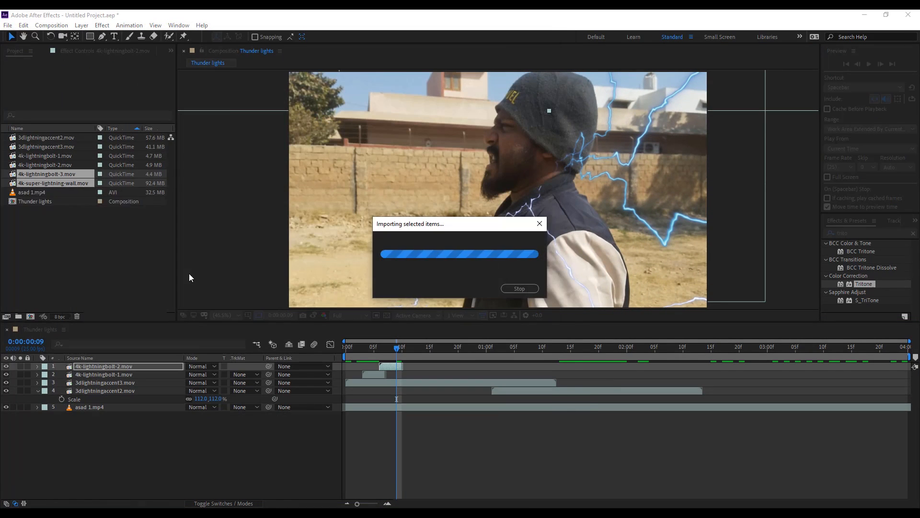
left_click_drag(210, 372, 381, 366)
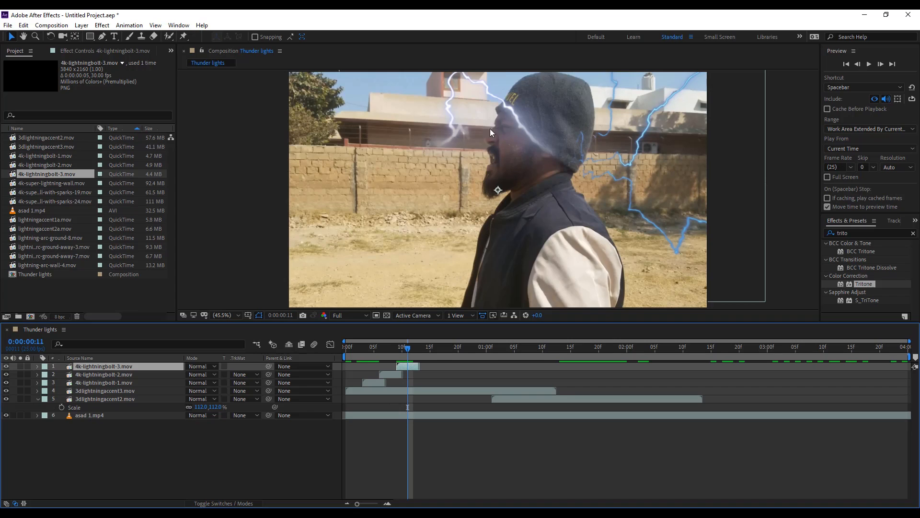
Step: Add 4k-super-lightning-wall.mov on top starting at about frame 13, scaled to 49% and placed over the man's hands and torso
left_click(419, 351)
left_click_drag(54, 183, 269, 365)
key("bracketleft")
left_click_drag(458, 352, 481, 352)
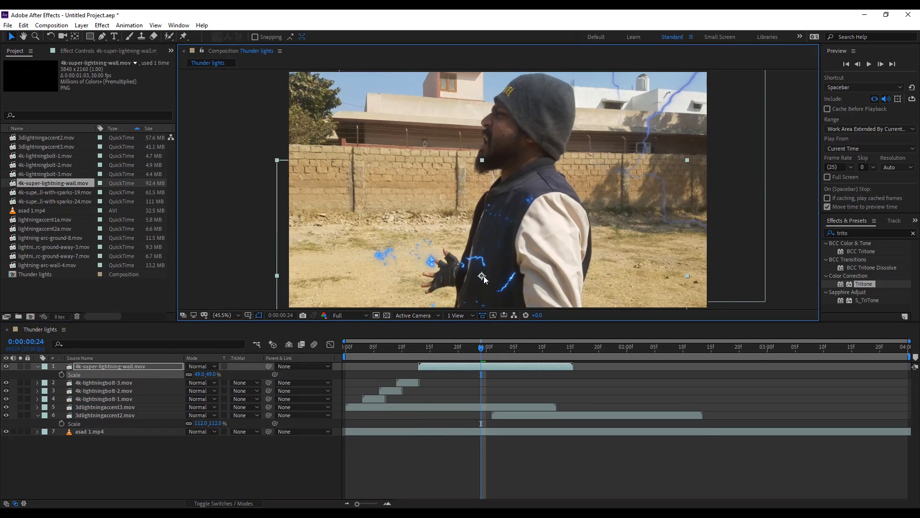
Step: Scale the 3dlightningaccent2.mov layer to 132% and preview it
left_click_drag(481, 352, 539, 361)
key("s")
left_click_drag(201, 424, 218, 423)
key("space")
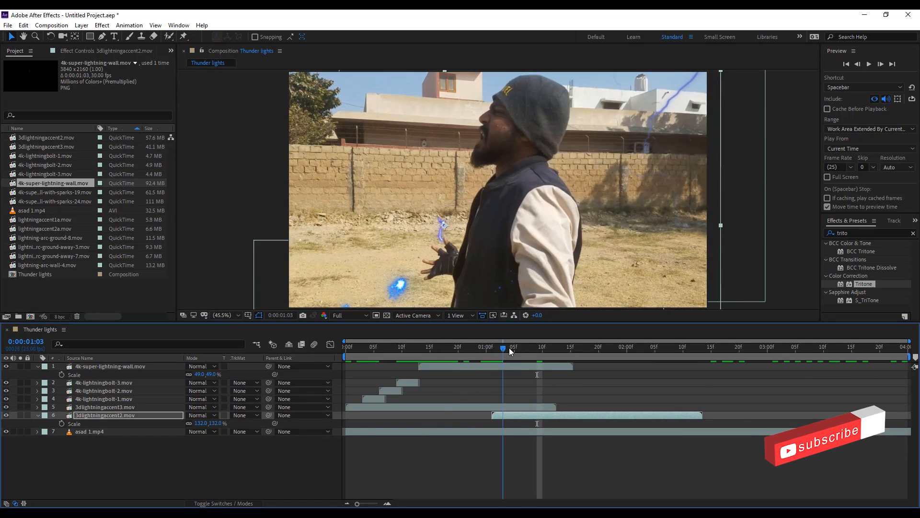
Step: Animate the position of 3dlightningaccent2.mov with two keyframes at about 0:00:01:01 and 0:00:01:07 to follow the hands
left_click_drag(450, 352, 526, 348)
key("p")
left_click(61, 423)
left_click_drag(456, 239, 456, 263)
left_click_drag(526, 349, 493, 349)
left_click_drag(461, 247, 462, 277)
key("space")
Step: Add the lightning wall with sparks-19 clip as the top layer near one second, and move it over the man's torso
left_click_drag(55, 192, 541, 355)
left_click_drag(479, 192, 527, 268)
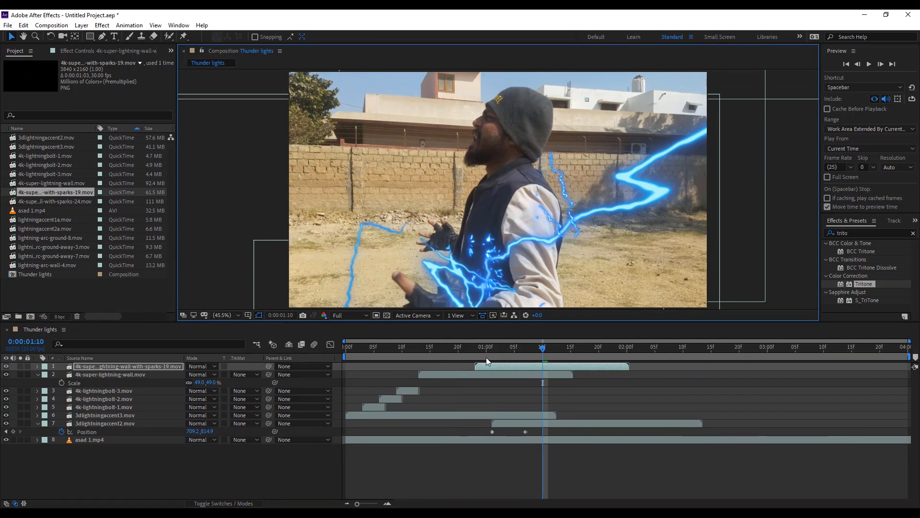
Step: Shift the sparks-19 layer's start to about 0:00:01:09, scale it to 43%, and place it on the man's forearms
left_click_drag(543, 349, 576, 350)
left_click_drag(508, 367, 570, 367)
left_click_drag(457, 230, 443, 245)
key("s")
left_click_drag(201, 374, 174, 380)
left_click_drag(448, 271, 440, 248)
Step: Add the lightning wall with sparks-24 clip as the top layer starting at about 0:00:01:23 and preview it
left_click_drag(539, 350, 582, 352)
left_click_drag(55, 200, 95, 364)
key("[")
left_click_drag(588, 353, 680, 356)
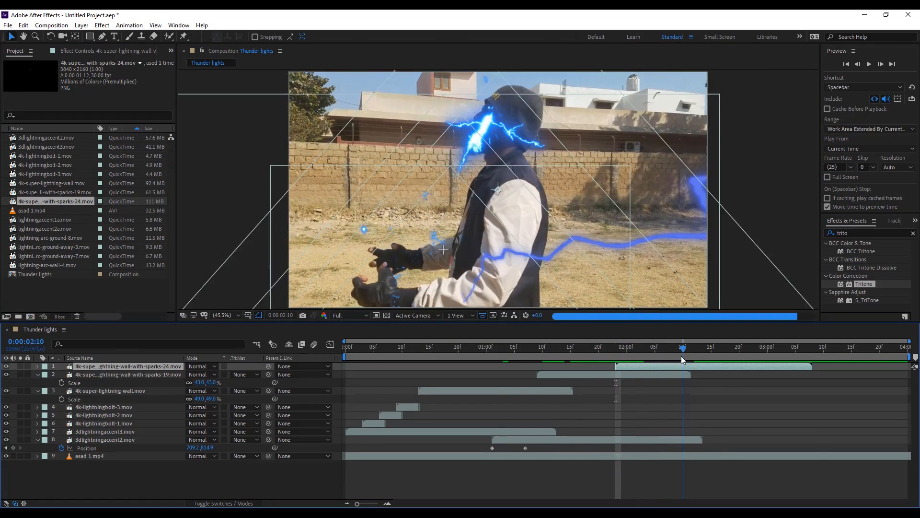
Step: Add lightningaccent1a.mov as the top layer, starting shortly after two seconds
mouse_move(616, 354)
left_mouse_down()
mouse_move(699, 357)
mouse_move(620, 360)
left_mouse_up()
left_click_drag(67, 219, 196, 368)
left_click_drag(532, 350, 735, 351)
key("[")
key("[")
Step: Scale the lightningaccent1a.mov layer to 45% and move it toward the man's forearms
key("s")
left_click_drag(197, 375, 171, 374)
left_click_drag(472, 224, 422, 239)
Step: Start the lightningaccent1a.mov layer earlier, at about 0:00:02:07, and fine-tune its placement over the man's forearms
left_click_drag(621, 349, 689, 353)
left_click_drag(724, 366, 696, 366)
left_click_drag(689, 351, 684, 353)
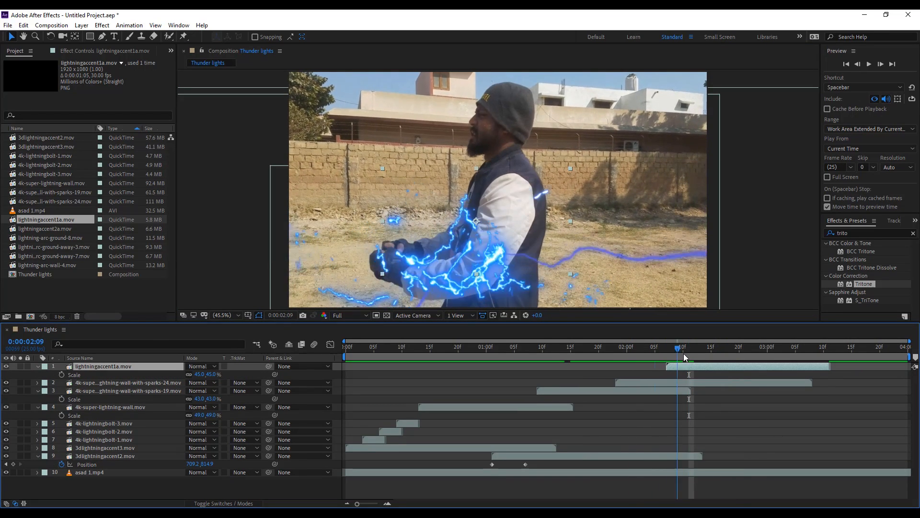
left_click_drag(448, 229, 472, 243)
Step: Shift the sparks-24 layer to start at about 0:00:02:01 and the lightningaccent1a.mov layer at about 0:00:02:00
left_click_drag(684, 351, 728, 352)
mouse_move(650, 382)
left_mouse_down()
mouse_move(700, 382)
mouse_move(655, 366)
left_mouse_up()
left_click(627, 351)
left_click_drag(690, 383, 708, 358)
Step: Add lightningaccent2a.mov as the top layer starting at about 0:00:02:12 and check how it moves over the footage
left_click_drag(46, 229, 146, 368)
left_click_drag(359, 351, 694, 354)
key("bracketleft")
left_click_drag(695, 351, 751, 353)
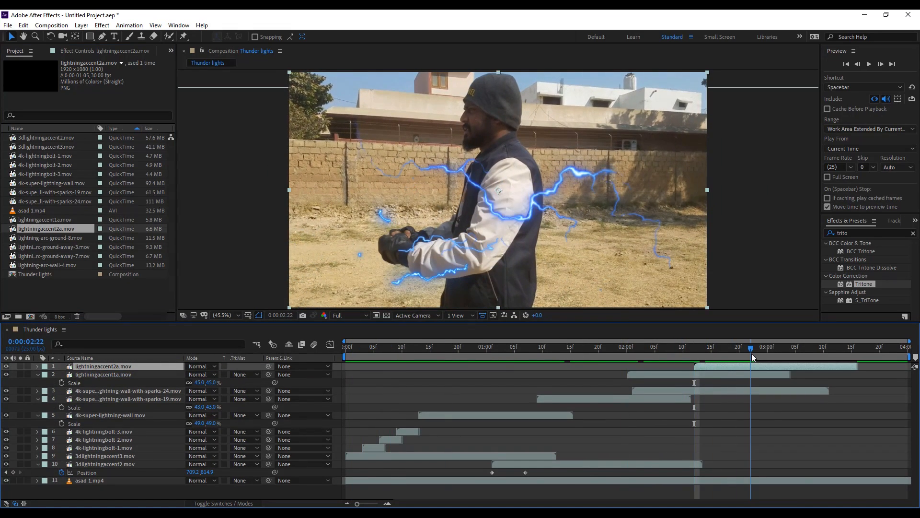
Step: Scale the lightningaccent2a.mov layer to 60% and position it over the man's arms, checking it along its duration
key("r")
left_click_drag(199, 374, 181, 374)
key("s")
left_click_drag(504, 216, 509, 273)
left_click_drag(693, 352, 778, 357)
left_click_drag(520, 252, 509, 256)
left_click_drag(780, 353, 795, 354)
left_click_drag(511, 209, 500, 212)
left_click_drag(698, 351, 780, 353)
Step: Add lightning-arc-ground-8.mov as the top layer from the composition's start and move it toward the man's shoulder
left_click_drag(50, 238, 138, 365)
left_click_drag(349, 352, 398, 352)
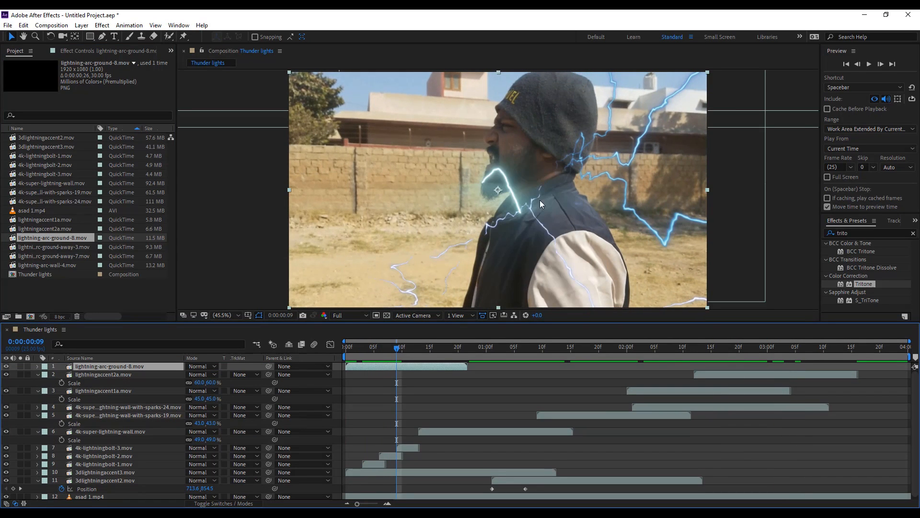
left_click_drag(540, 200, 560, 238)
Step: Rotate the lightning-arc-ground-8.mov layer to -64°, place it on the man's neck and preview it
key("r")
left_click_drag(201, 375, 153, 380)
left_click_drag(517, 231, 554, 203)
mouse_move(397, 350)
left_mouse_down()
mouse_move(331, 353)
mouse_move(391, 353)
left_mouse_up()
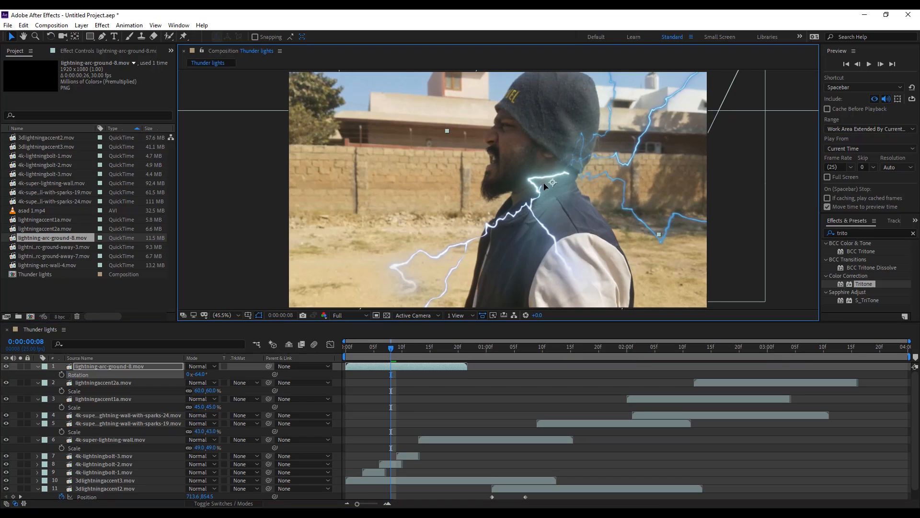
key("space")
Step: Scale lightning-arc-ground-8.mov to 69% and duplicate it, with the copy starting at about 0:00:00:10 and rotated to 63°
left_click_drag(396, 348, 470, 361)
key("ctrl+d")
key("r")
key("[")
Step: Add lightning-arc-ground-away-3.mov as the top layer starting at about 0:00:00:20, over the man's lower arm
left_click_drag(79, 246, 398, 353)
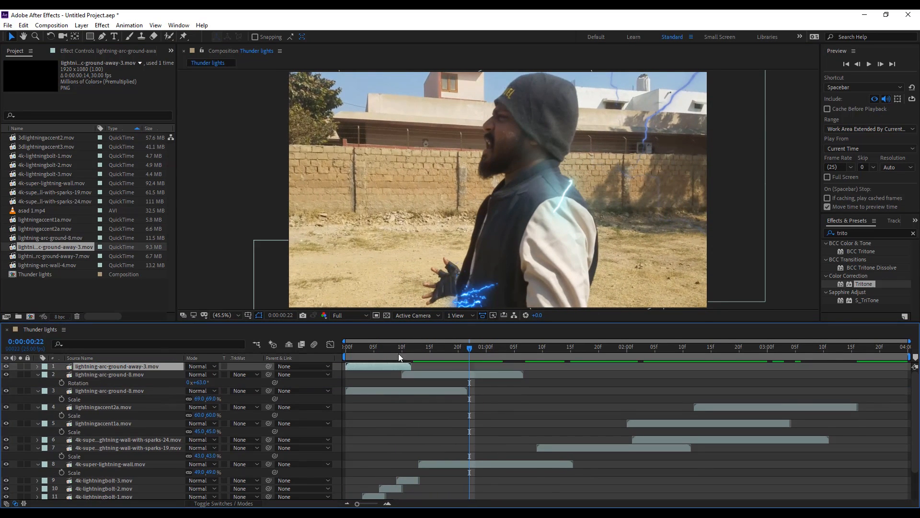
left_click_drag(485, 347, 520, 352)
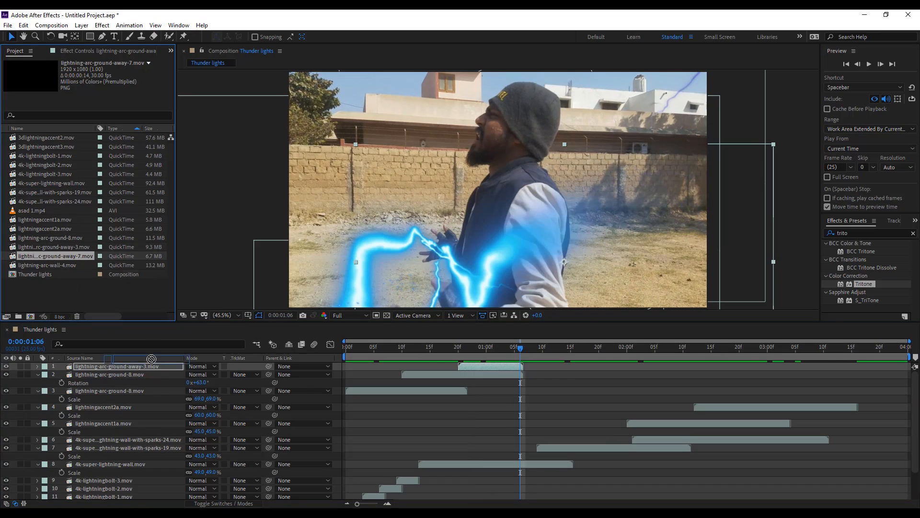
Step: Add lightning-arc-ground-away-7.mov as the top layer over the man's torso, with its start shifted to about 0:00:01:18
left_click_drag(151, 359, 153, 364)
key("[")
left_click_drag(521, 349, 554, 356)
left_click_drag(476, 193, 494, 221)
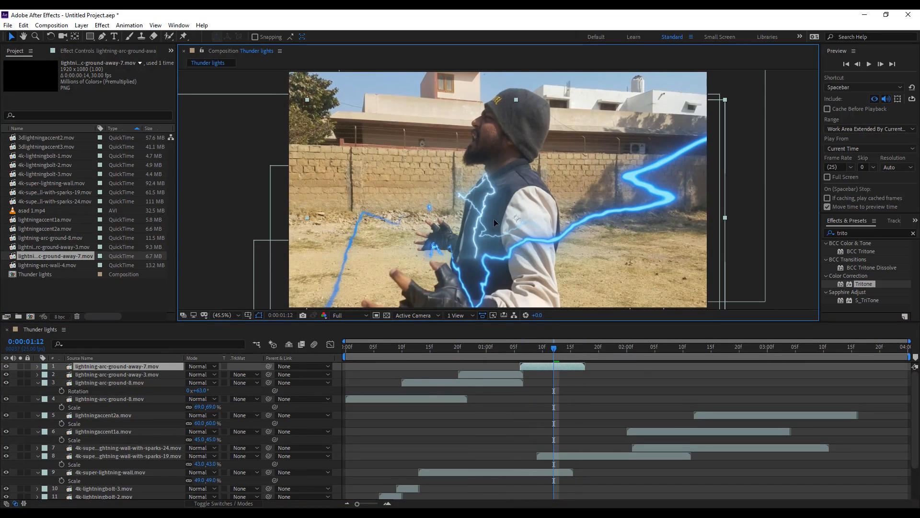
left_click_drag(565, 356, 623, 367)
left_click_drag(567, 350, 634, 349)
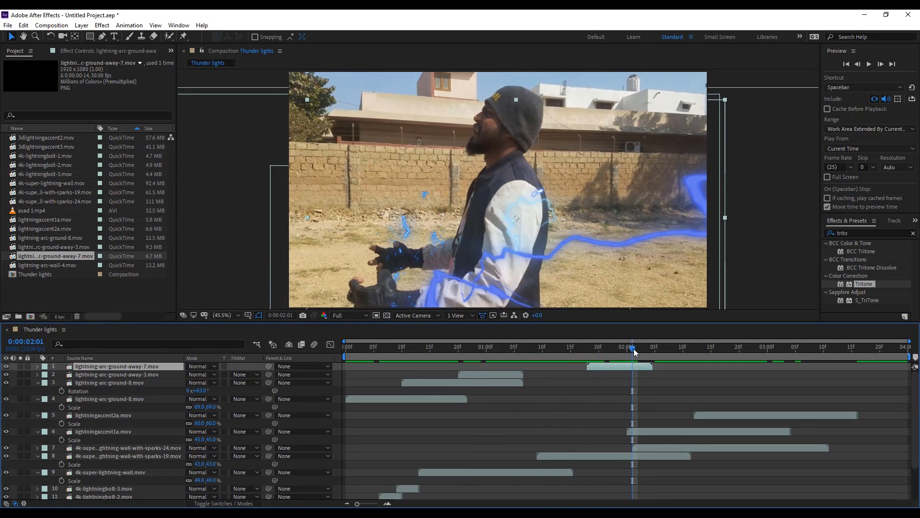
Step: Add two lightning-arc-wall-4.mov layers on top, starting at about 0:00:02:02 and 0:00:02:15
left_click_drag(151, 361, 151, 364)
left_click_drag(666, 349, 715, 355)
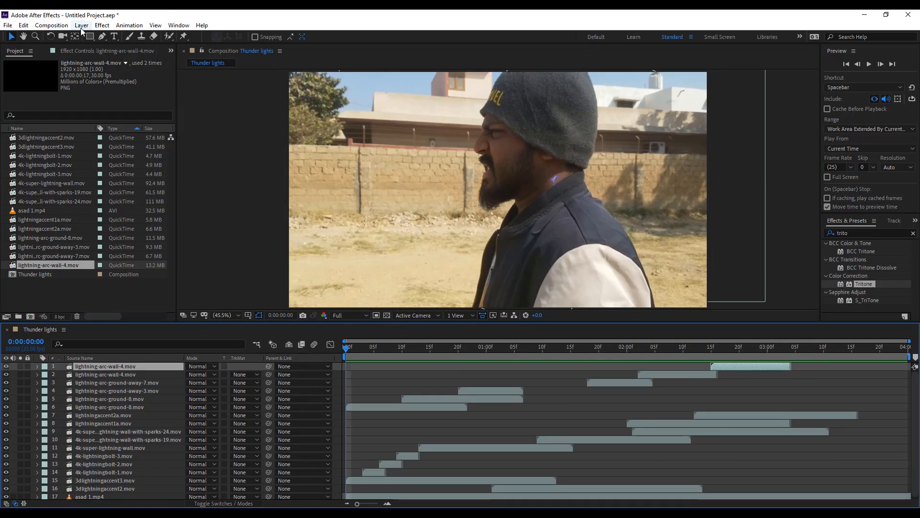
Step: Create an adjustment layer on top of the stack and apply the Magic Bullet Looks effect to it
left_click(82, 25)
mouse_move(150, 38)
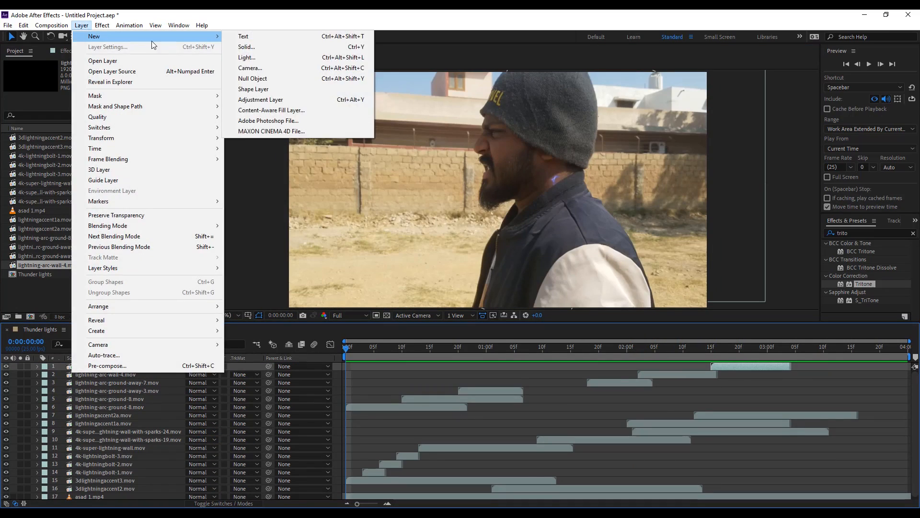
left_click(264, 99)
left_click(101, 25)
left_click(312, 277)
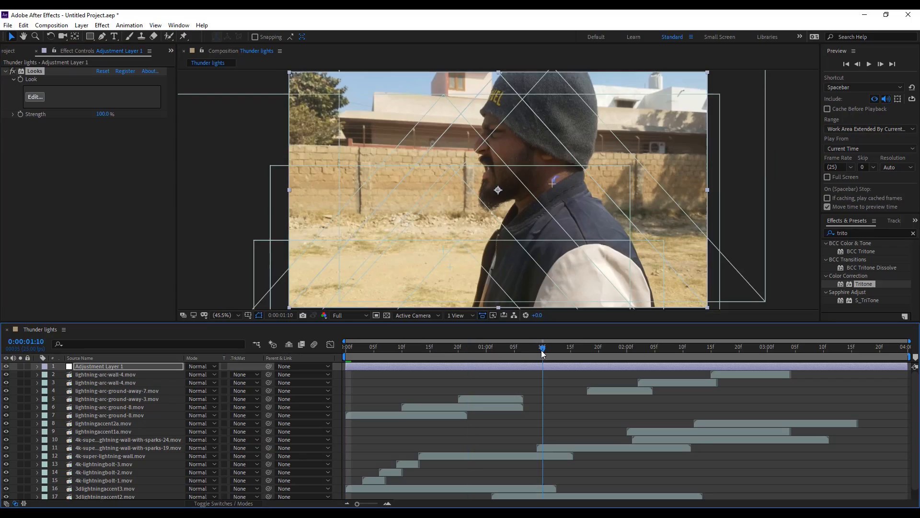
Step: Pick a lightning-filled frame, compare Enhancements and Analog Tribe presets, and apply the Milk Crate look to the adjustment layer
left_click_drag(543, 354, 531, 351)
left_click(813, 496)
left_click(497, 349)
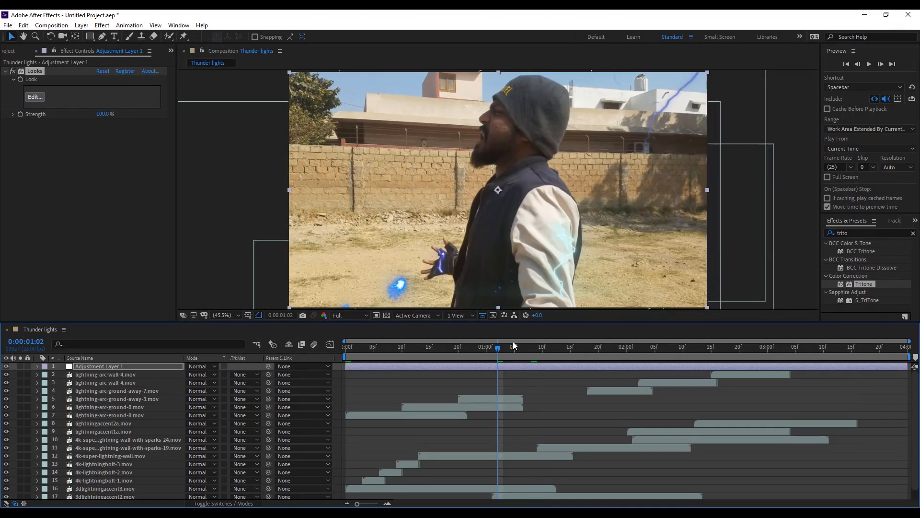
left_click(37, 98)
left_click(17, 432)
left_click(34, 131)
left_click(221, 130)
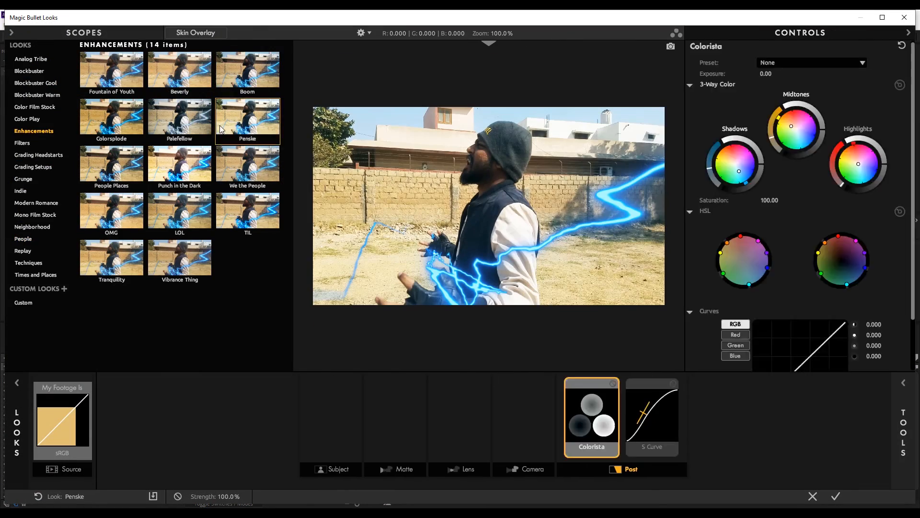
left_click(31, 63)
left_click(245, 71)
left_click(134, 71)
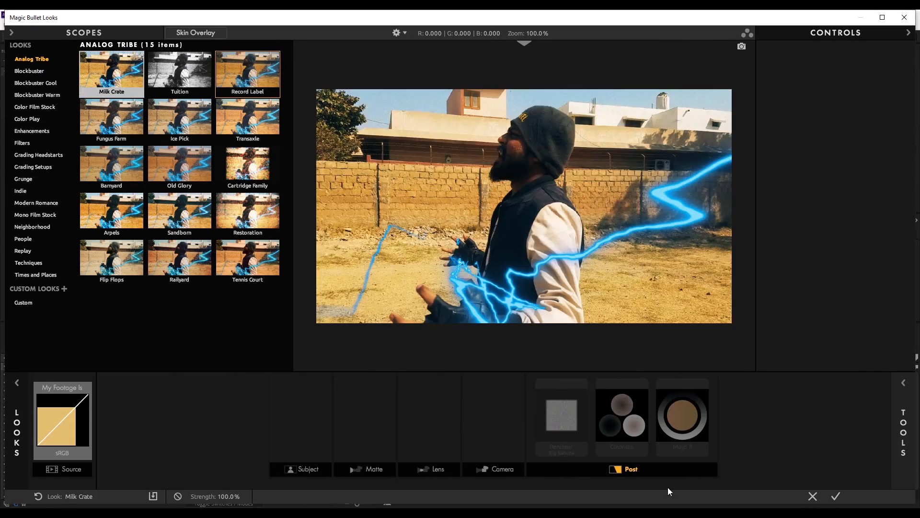
left_click(836, 496)
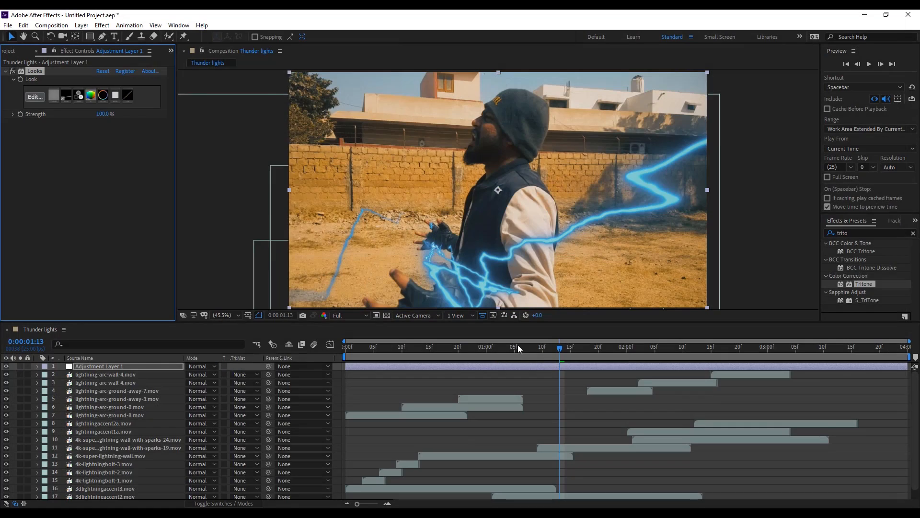
Step: Add Selective Color to the adjustment layer and set the Black value of the Yellows to -57%
left_click(102, 25)
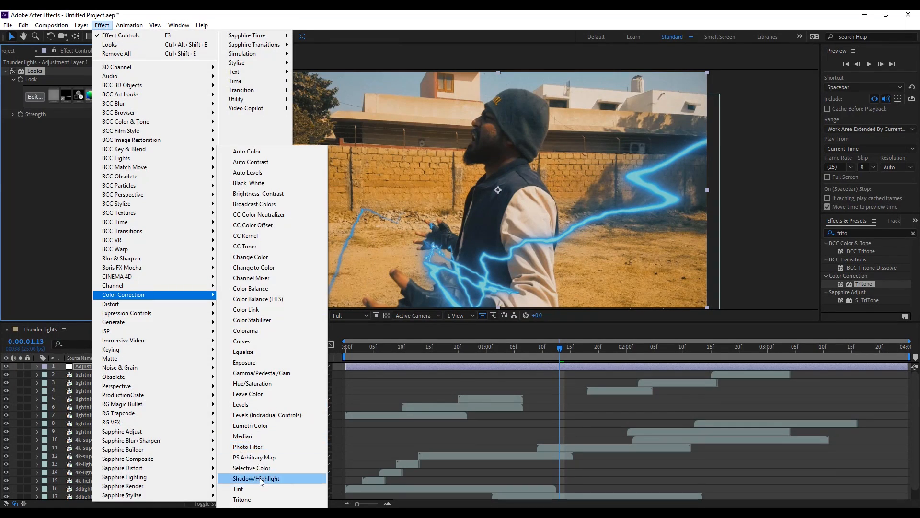
left_click(127, 138)
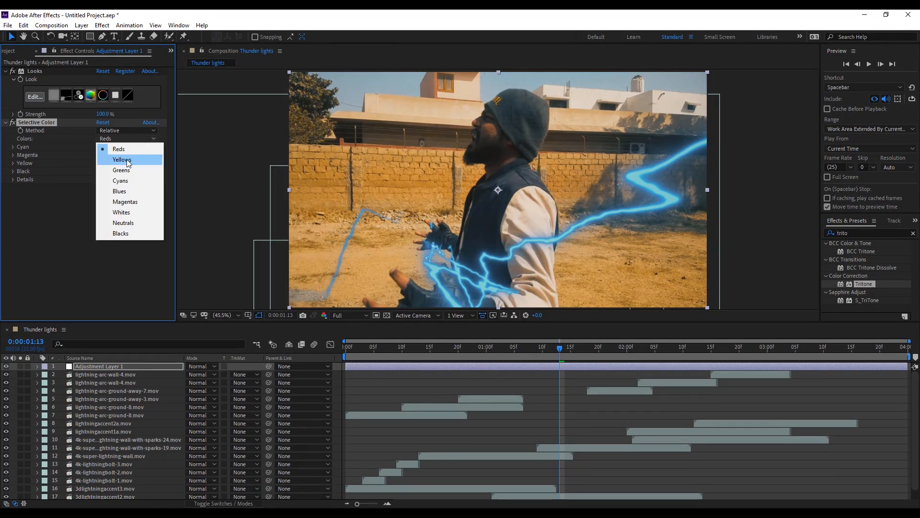
left_click(112, 152)
left_click_drag(103, 171, 76, 174)
left_click(577, 348)
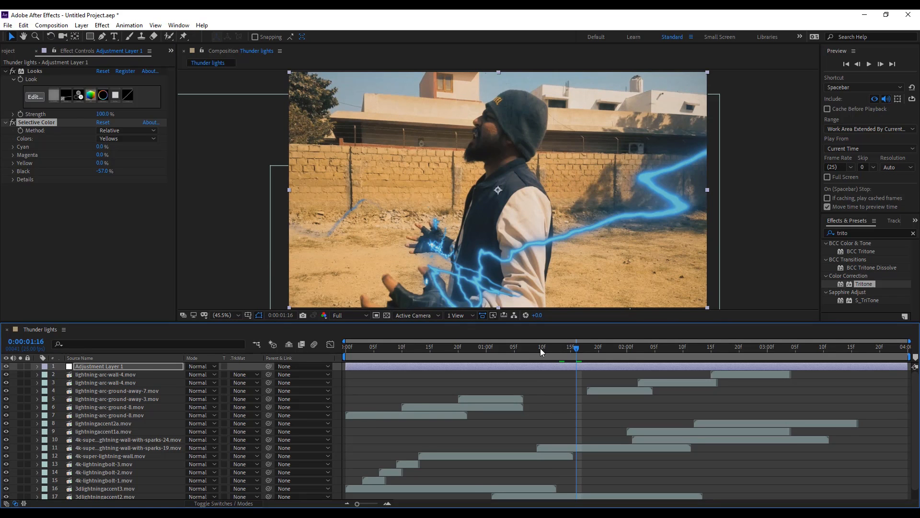
Step: Create a solid named light directly above the asad 1.mp4 layers and set its blending mode to Screen
scroll(131, 479, "down", 1)
left_click(131, 492)
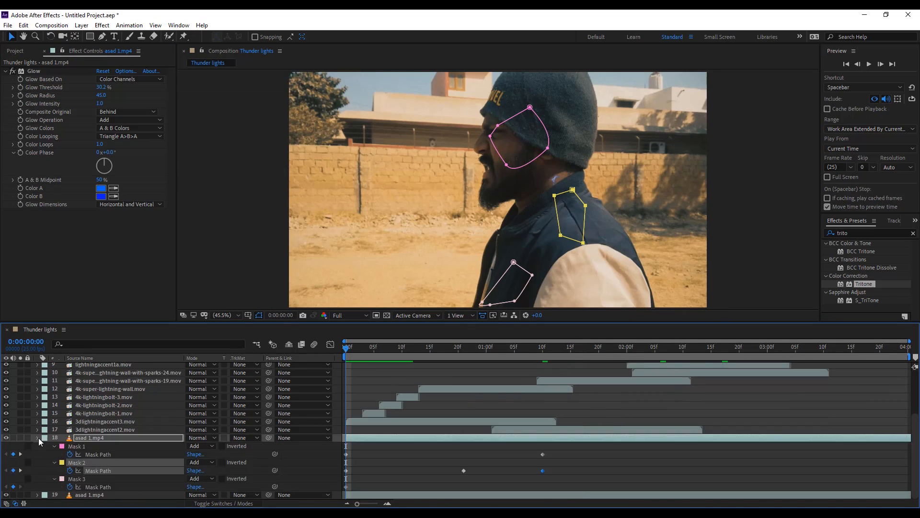
left_click(38, 437)
left_click(81, 25)
mouse_move(92, 35)
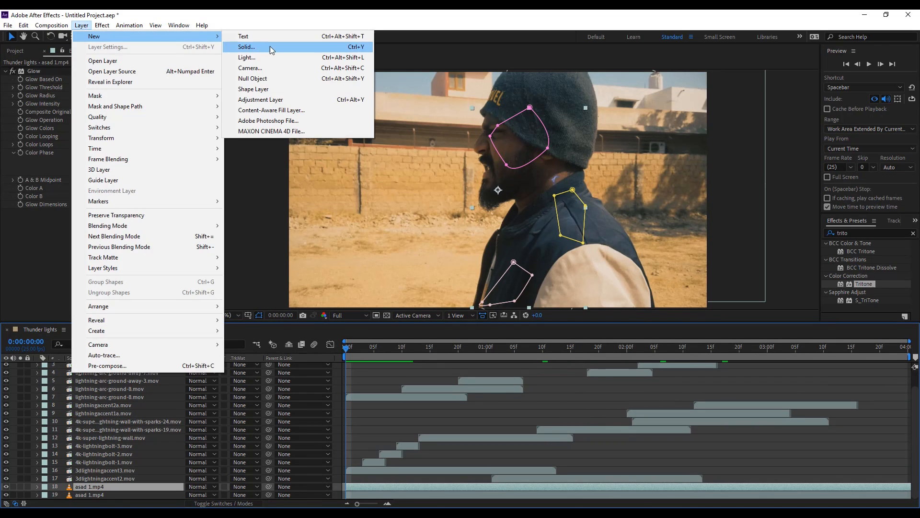
left_click(267, 46)
type("light")
key("Return")
left_click(202, 487)
left_click(228, 185)
Step: Apply the Optical Flares effect to the light solid and open its flare options
left_click(102, 25)
mouse_move(257, 103)
left_click(344, 131)
left_click(125, 70)
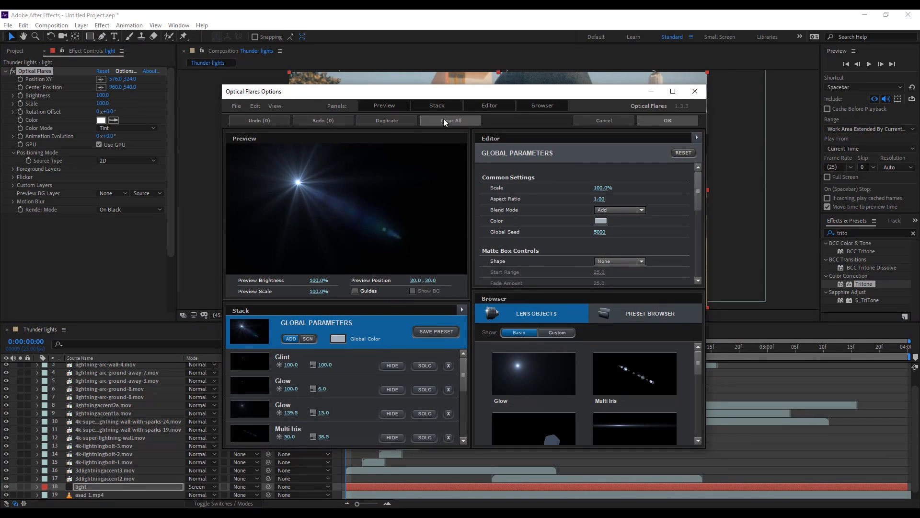
Step: Clear the default flare elements, load a light preset from the preset browser and accept it
left_click(650, 313)
scroll(700, 360, "down", 1)
left_click_drag(700, 361, 701, 412)
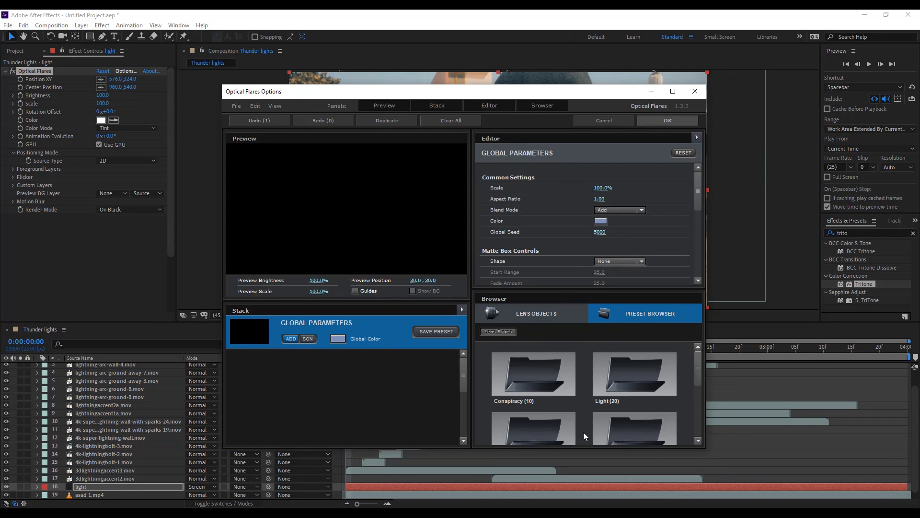
left_click_drag(700, 375, 700, 376)
left_click(657, 376)
left_click(689, 118)
Step: Place the flare at about 897, 1114 on the man's lower jacket and tint it bright blue
left_click_drag(416, 154, 432, 203)
key("ctrl+z")
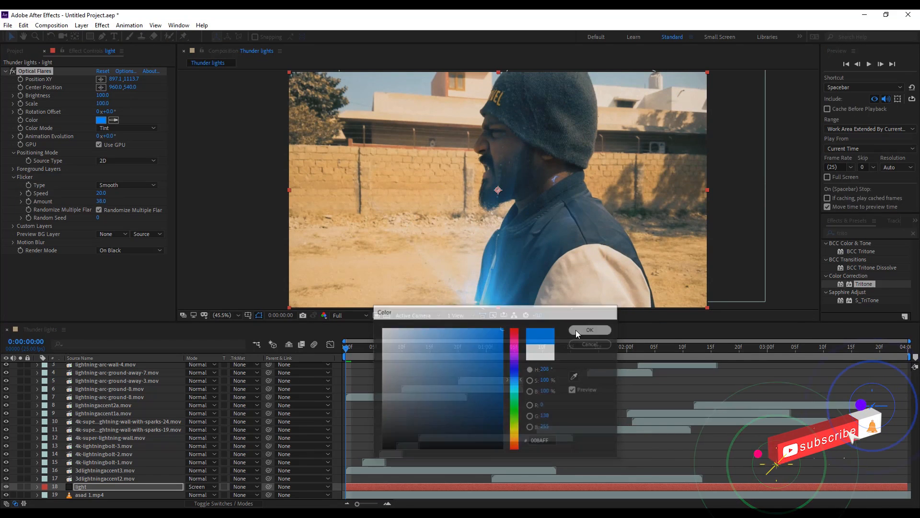
left_click(588, 329)
Step: Set the flare's flicker speed to 26 and amount to 100, and preview from the start
left_click_drag(101, 201, 468, 226)
key("space")
left_click_drag(390, 352, 344, 353)
key("space")
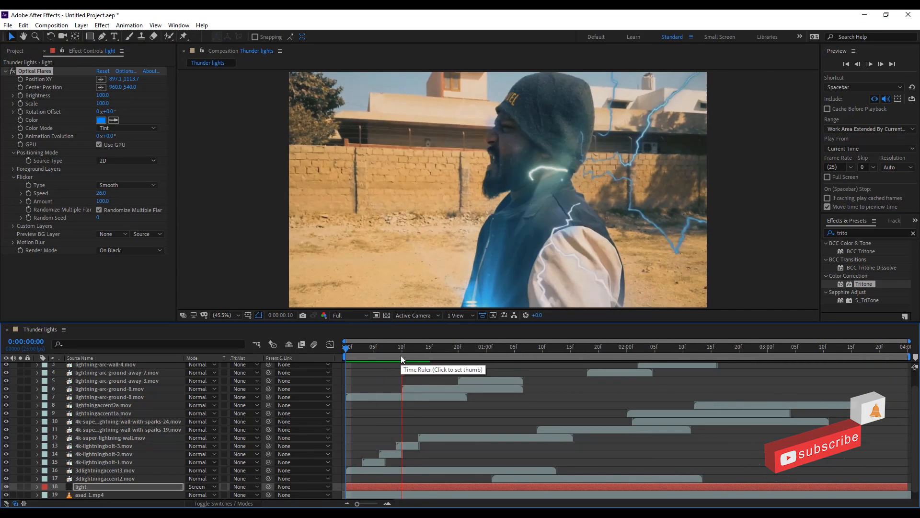